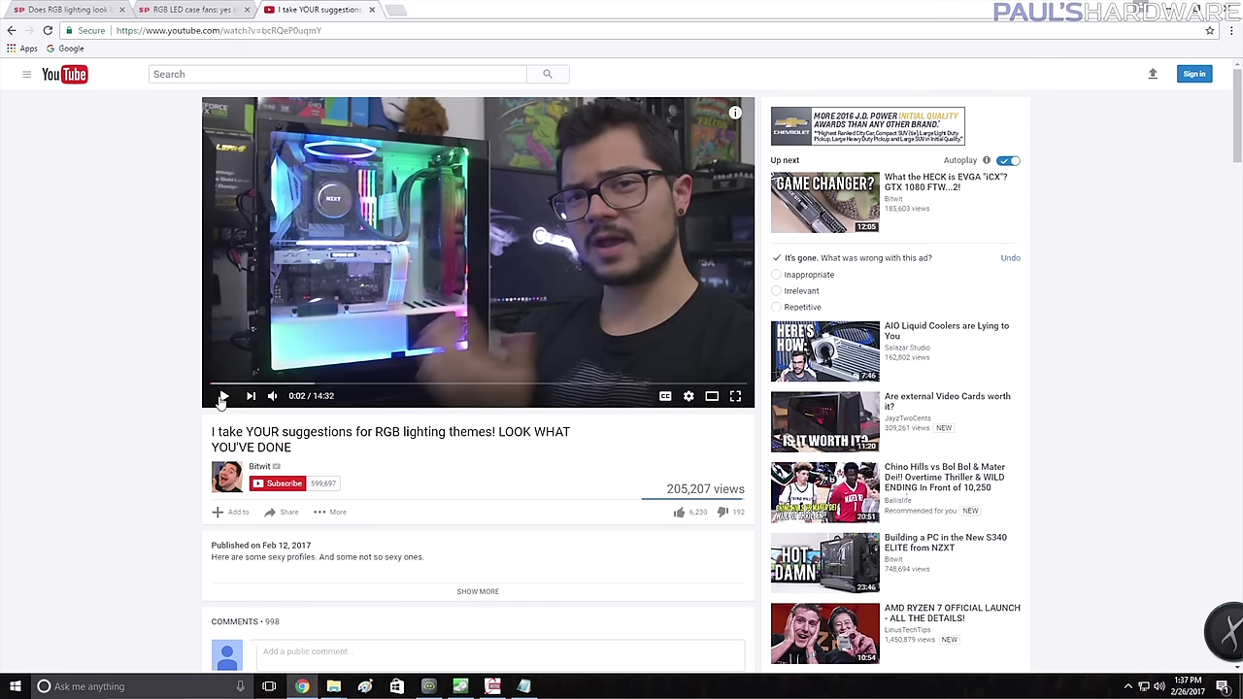
Play the RGB themes video and skip ahead to 11:15, where the CAM software appears.
{"action": "left_click", "coordinate": [222, 396]}
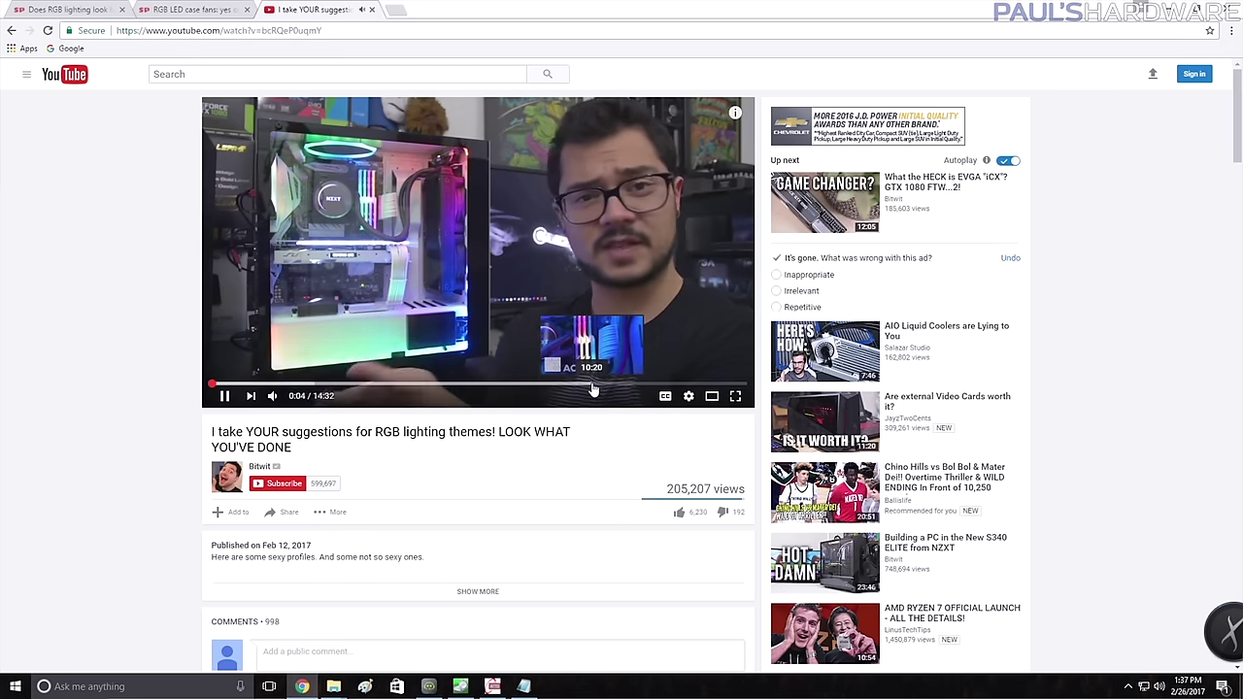
{"action": "left_click", "coordinate": [592, 387]}
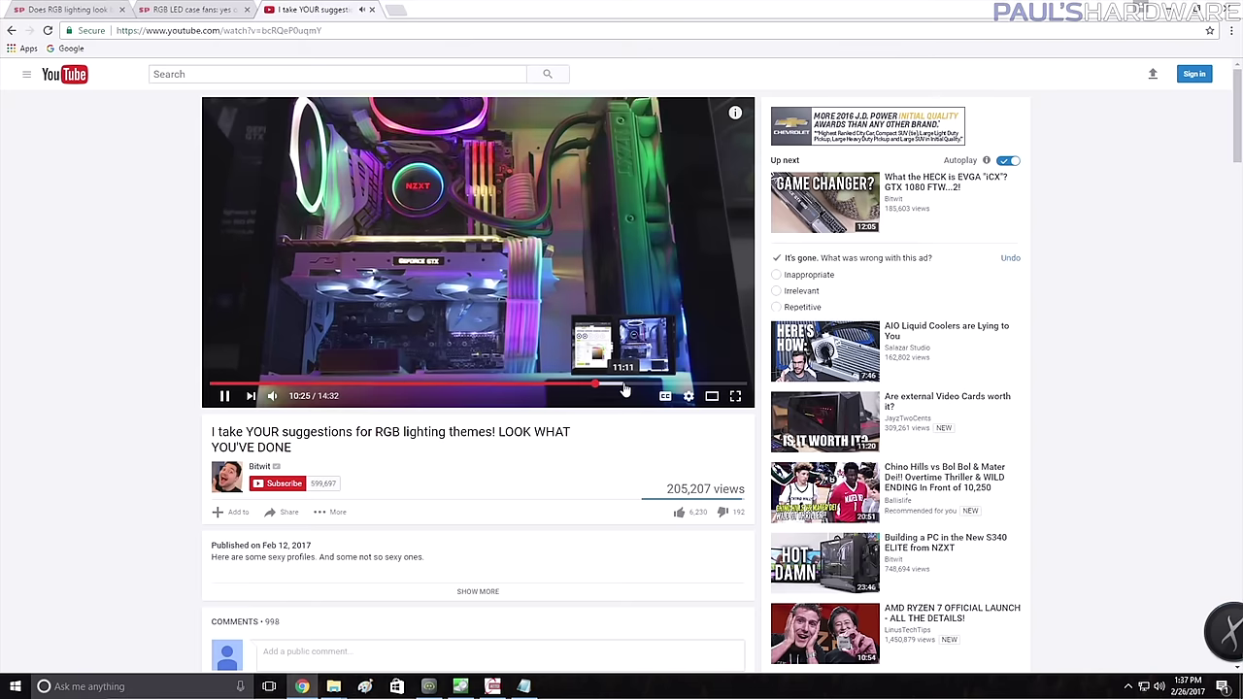
{"action": "left_click", "coordinate": [624, 387]}
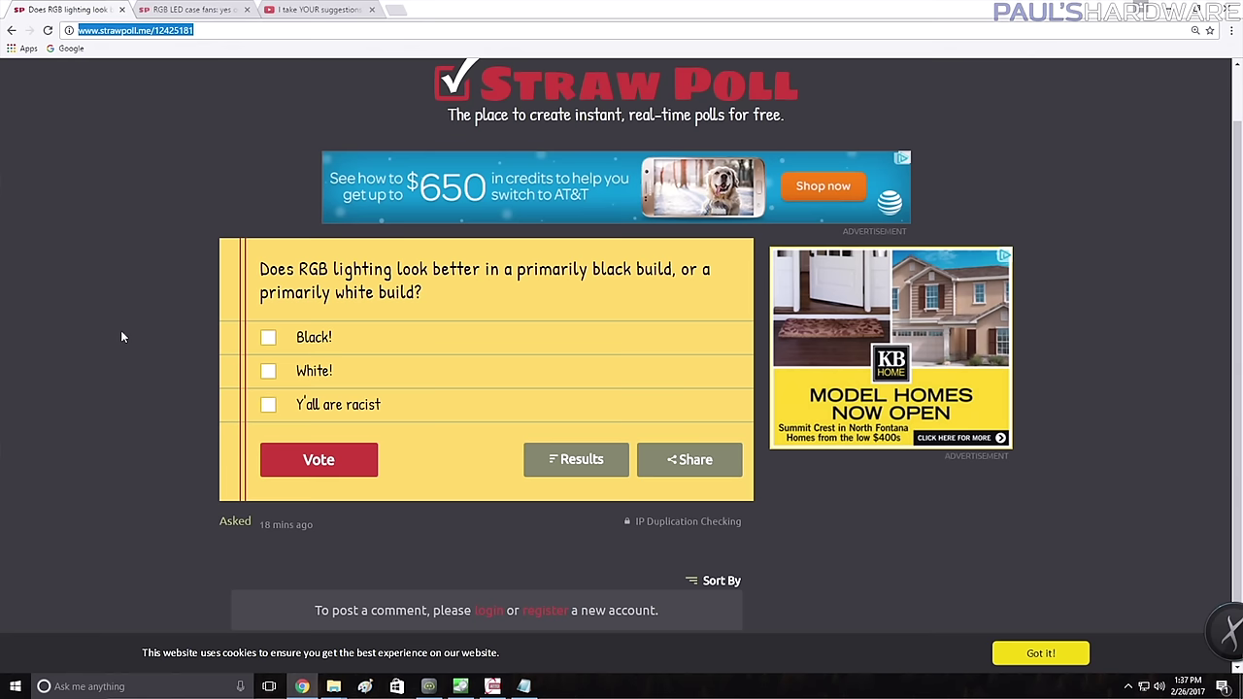
Browse the black-vs-white build poll and the RGB LED case fans poll, then return to YouTube.
{"action": "scroll", "coordinate": [146, 332], "scroll_direction": "down", "scroll_amount": 1}
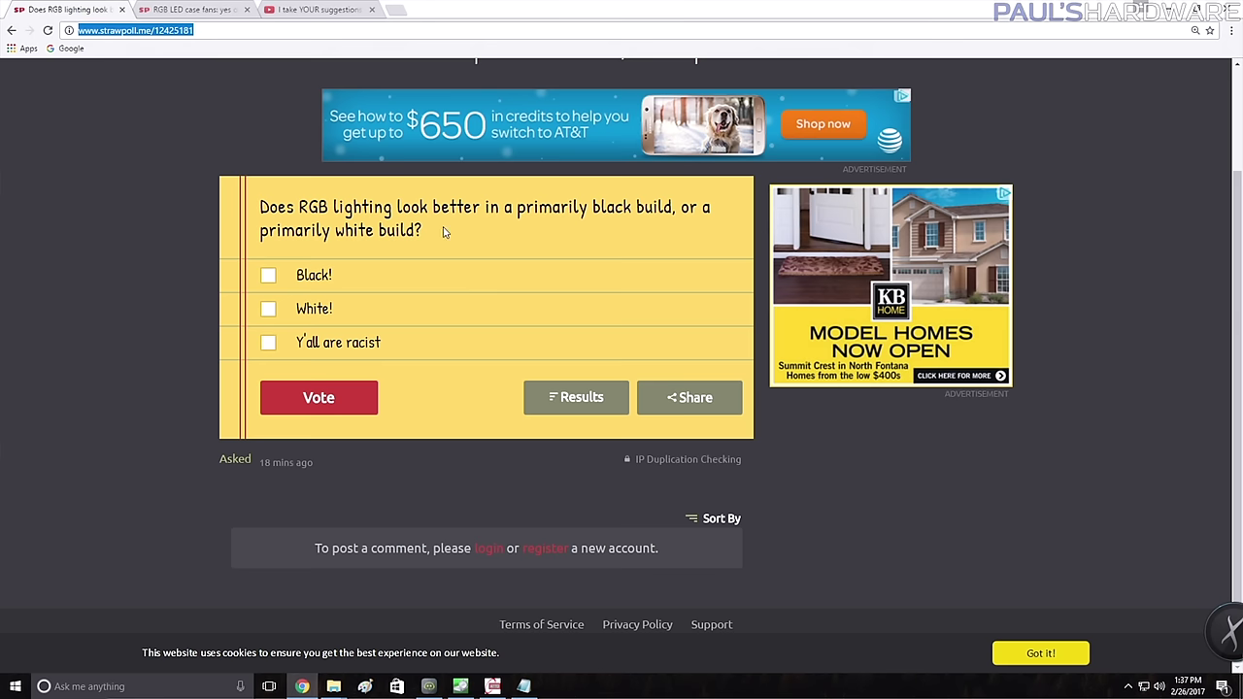
{"action": "scroll", "coordinate": [396, 318], "scroll_direction": "up", "scroll_amount": 1}
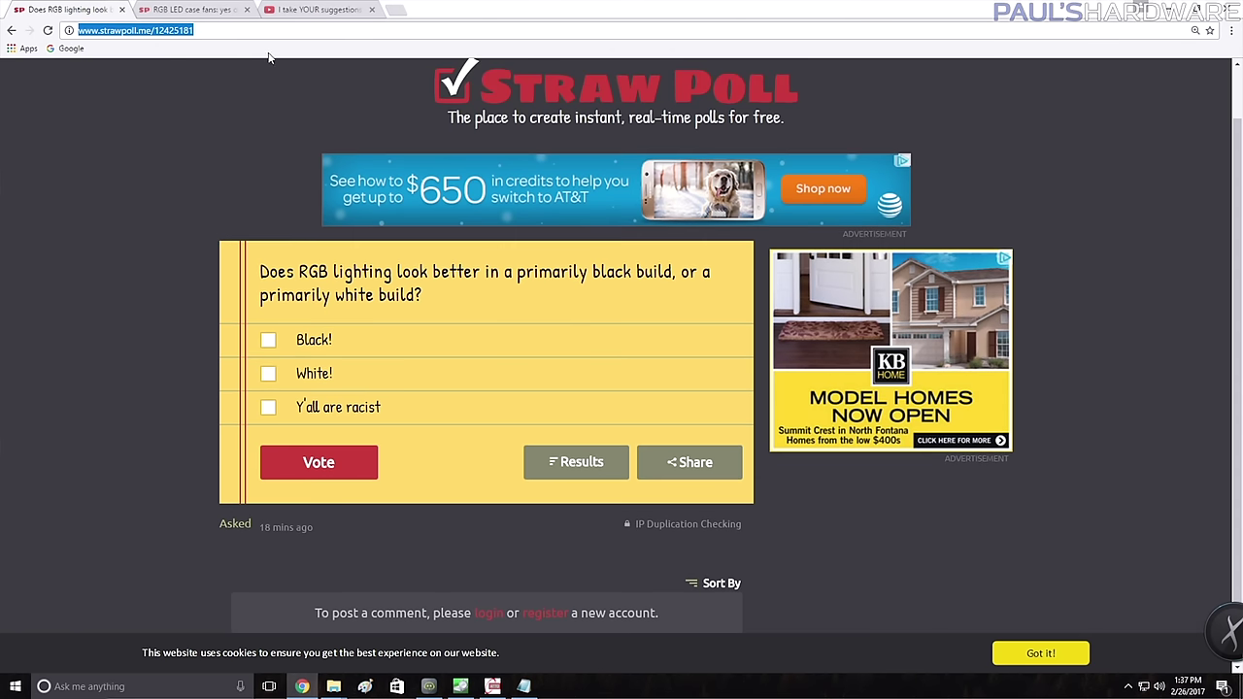
{"action": "left_click", "coordinate": [183, 10]}
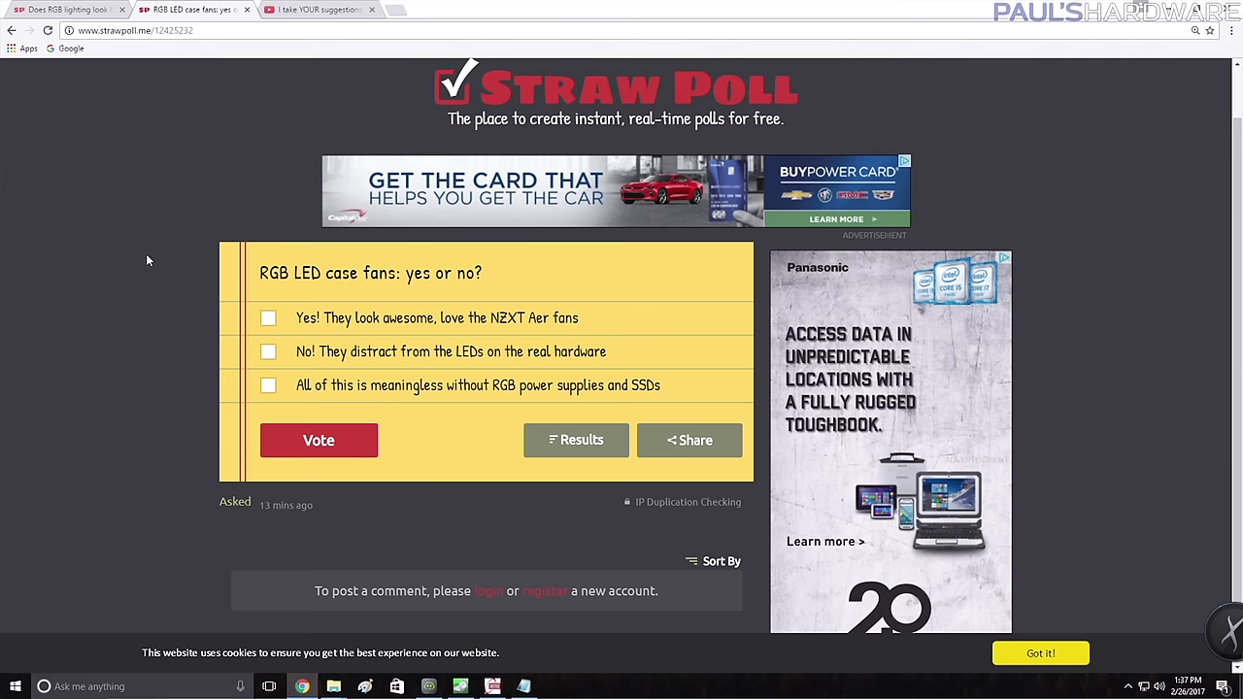
{"action": "scroll", "coordinate": [145, 254], "scroll_direction": "down", "scroll_amount": 1}
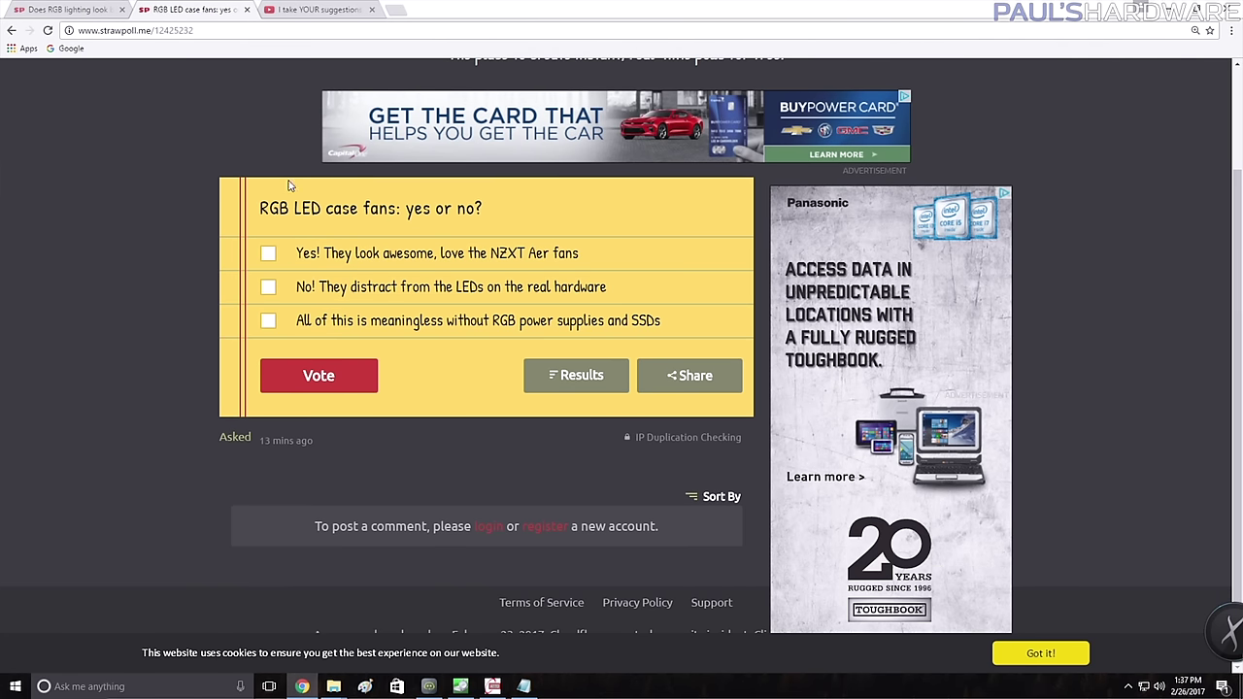
{"action": "left_click", "coordinate": [340, 7]}
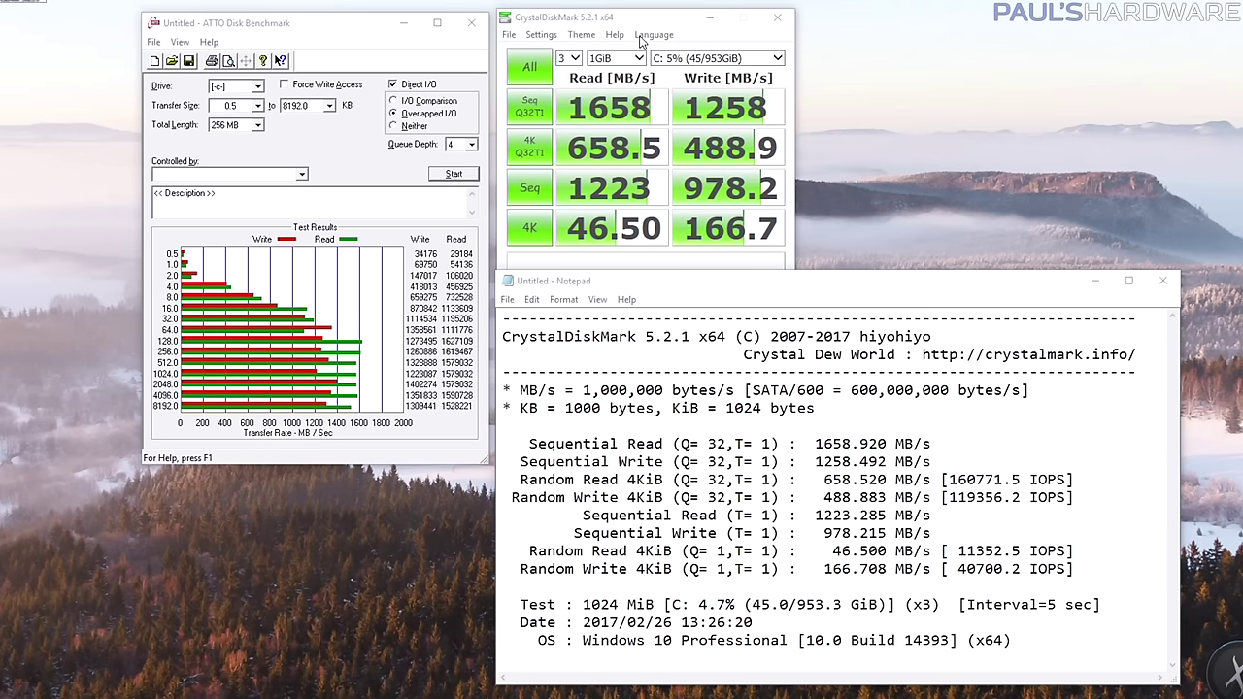
Rearrange the CrystalDiskMark, ATTO Disk Benchmark and Notepad results windows side by side.
{"action": "left_click_drag", "start_coordinate": [636, 19], "coordinate": [631, 12]}
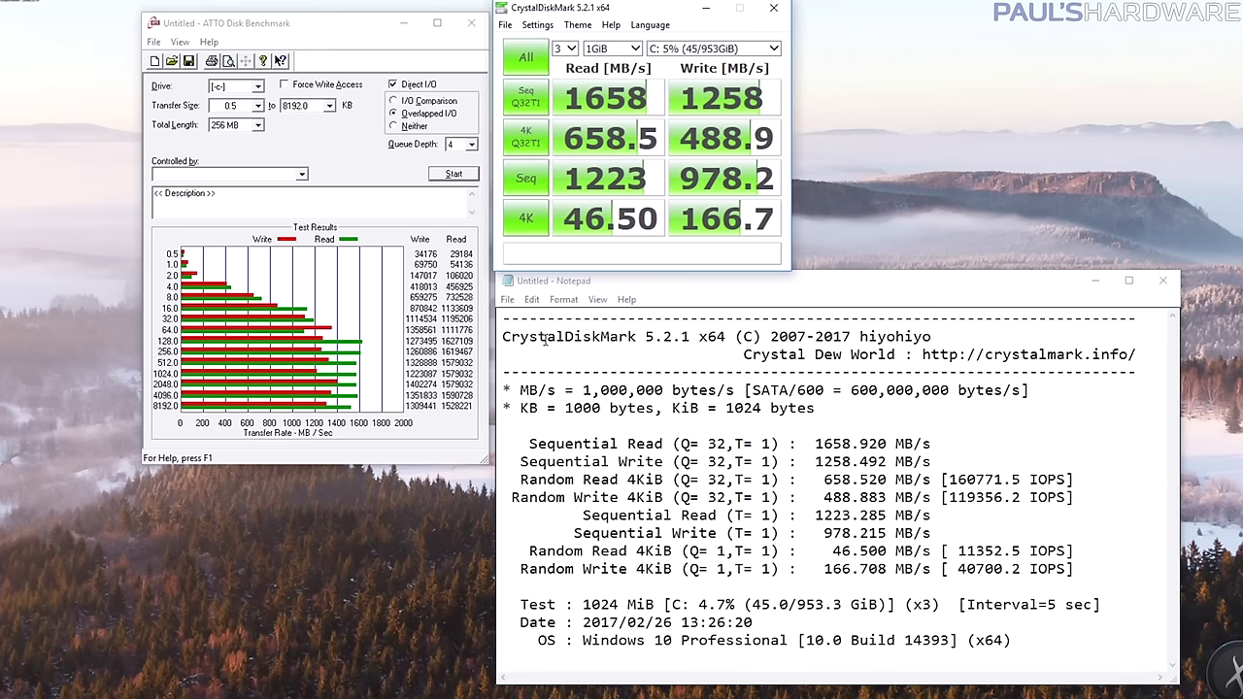
{"action": "left_click_drag", "start_coordinate": [282, 30], "coordinate": [279, 26]}
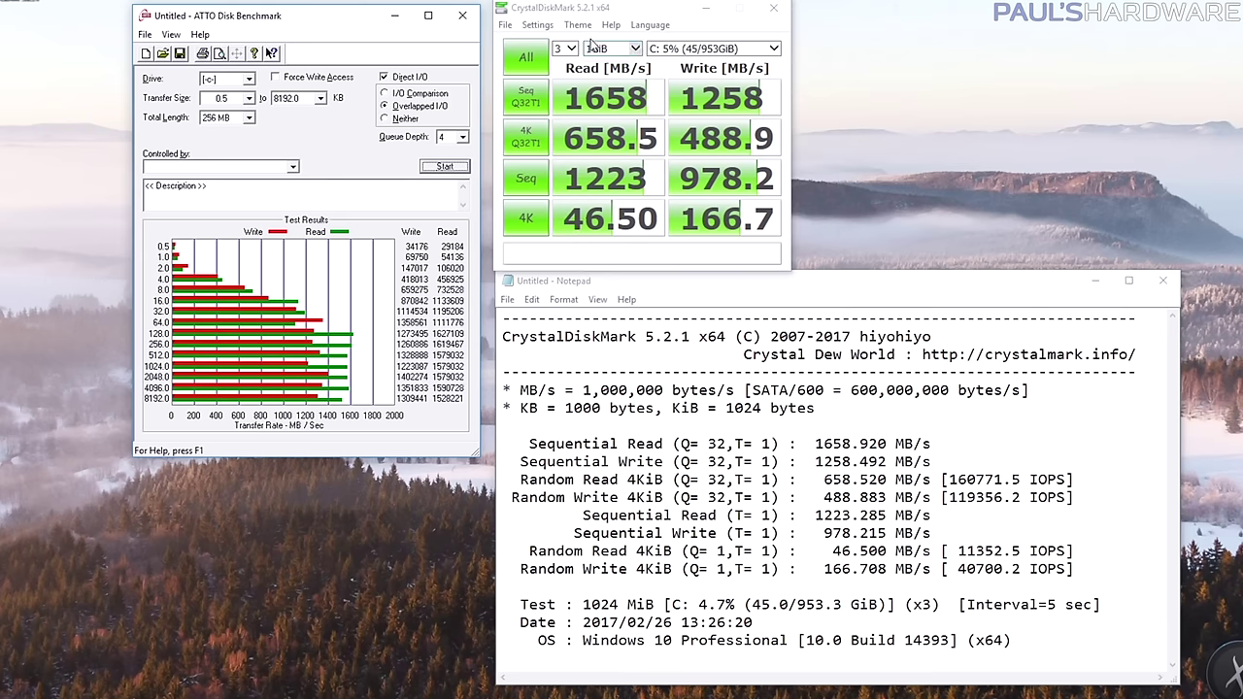
{"action": "left_click_drag", "start_coordinate": [602, 10], "coordinate": [601, 7]}
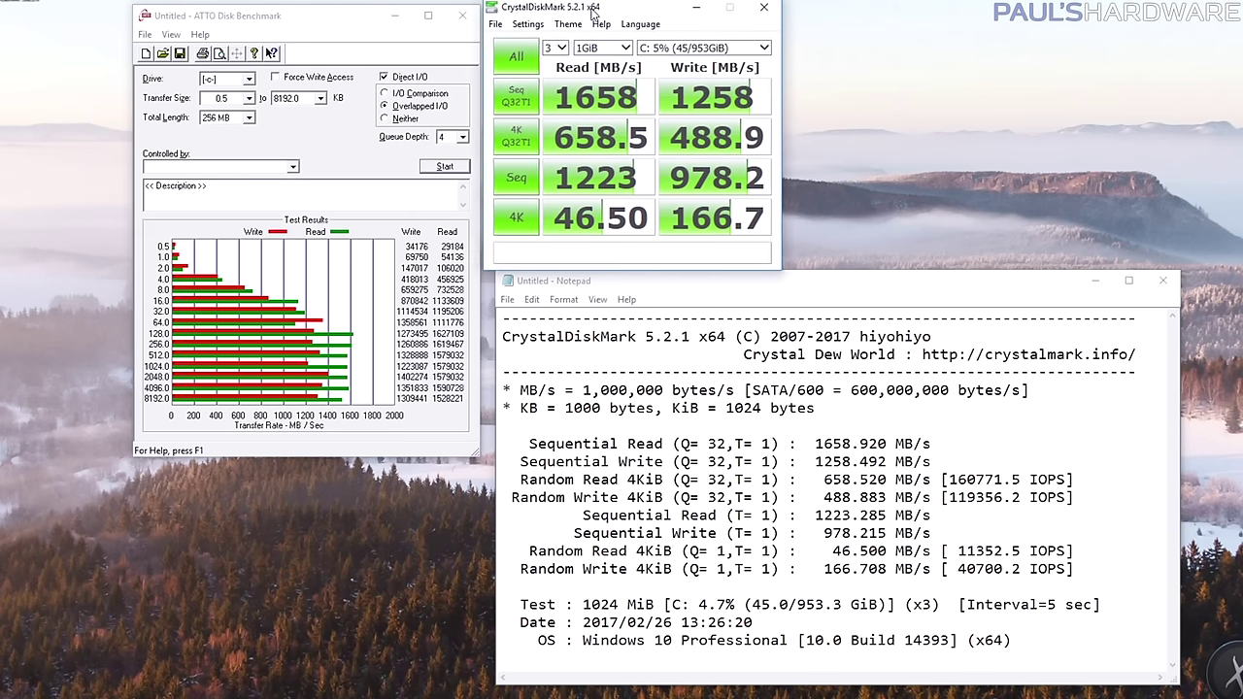
{"action": "left_click_drag", "start_coordinate": [591, 10], "coordinate": [589, 10]}
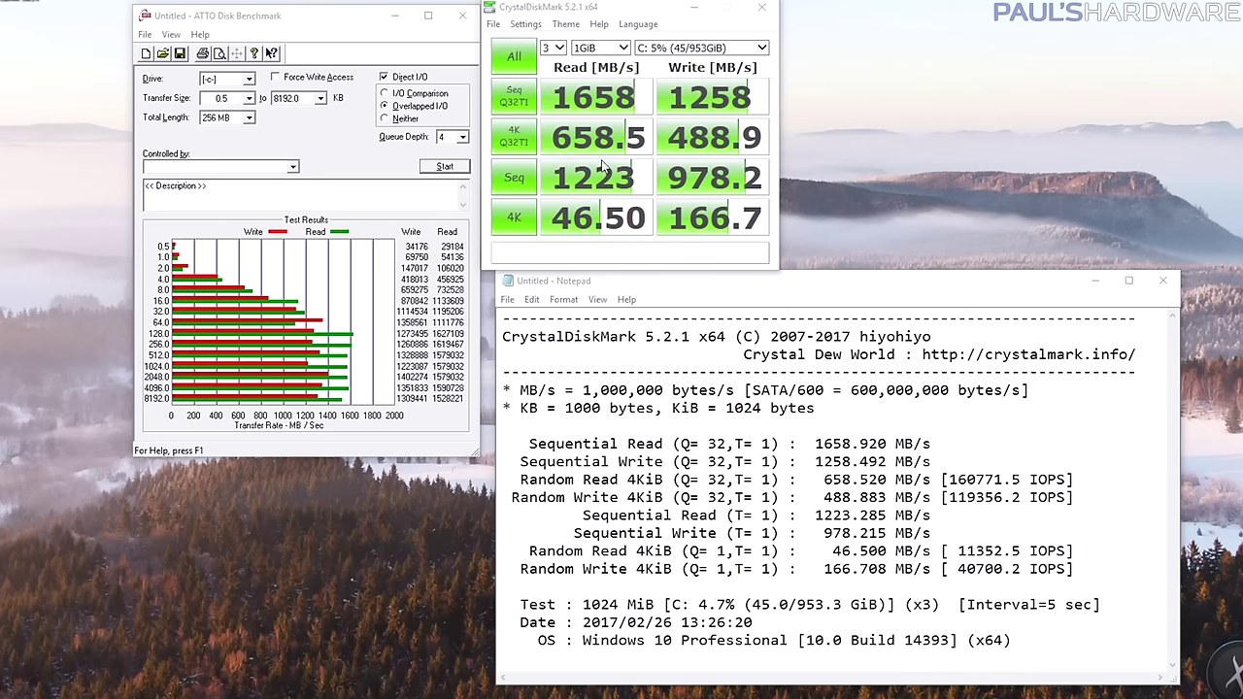
{"action": "left_click_drag", "start_coordinate": [759, 282], "coordinate": [740, 280]}
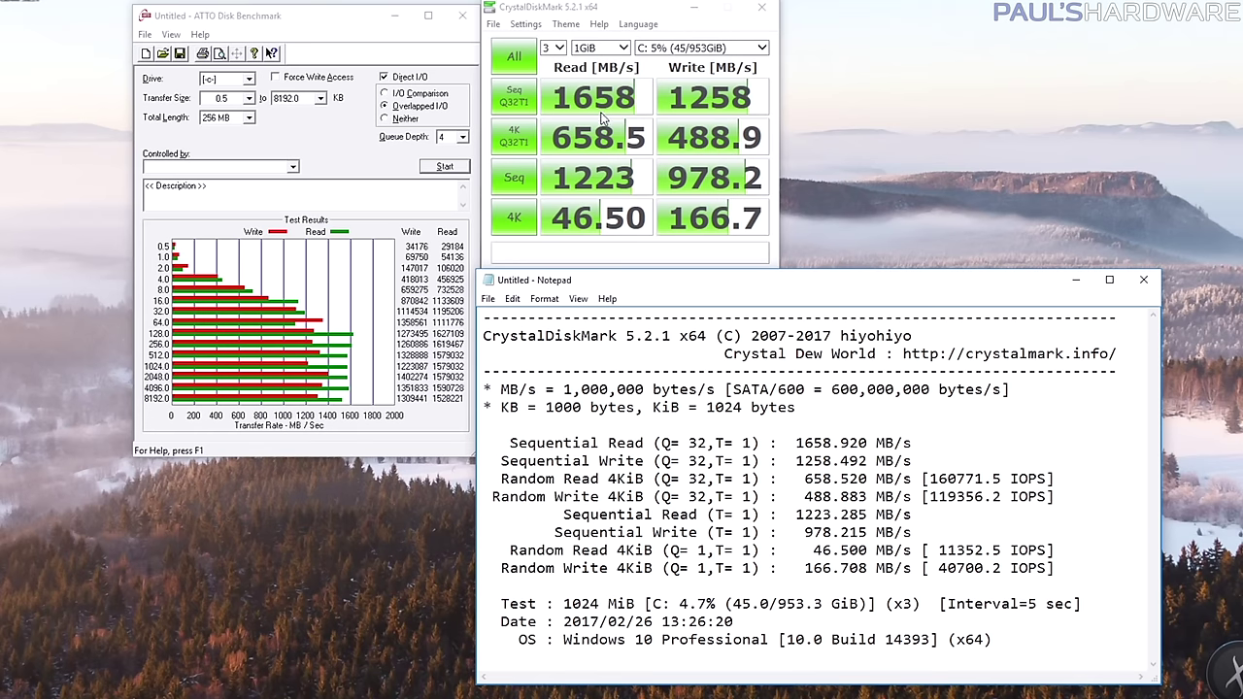
{"action": "left_click_drag", "start_coordinate": [826, 285], "coordinate": [832, 279]}
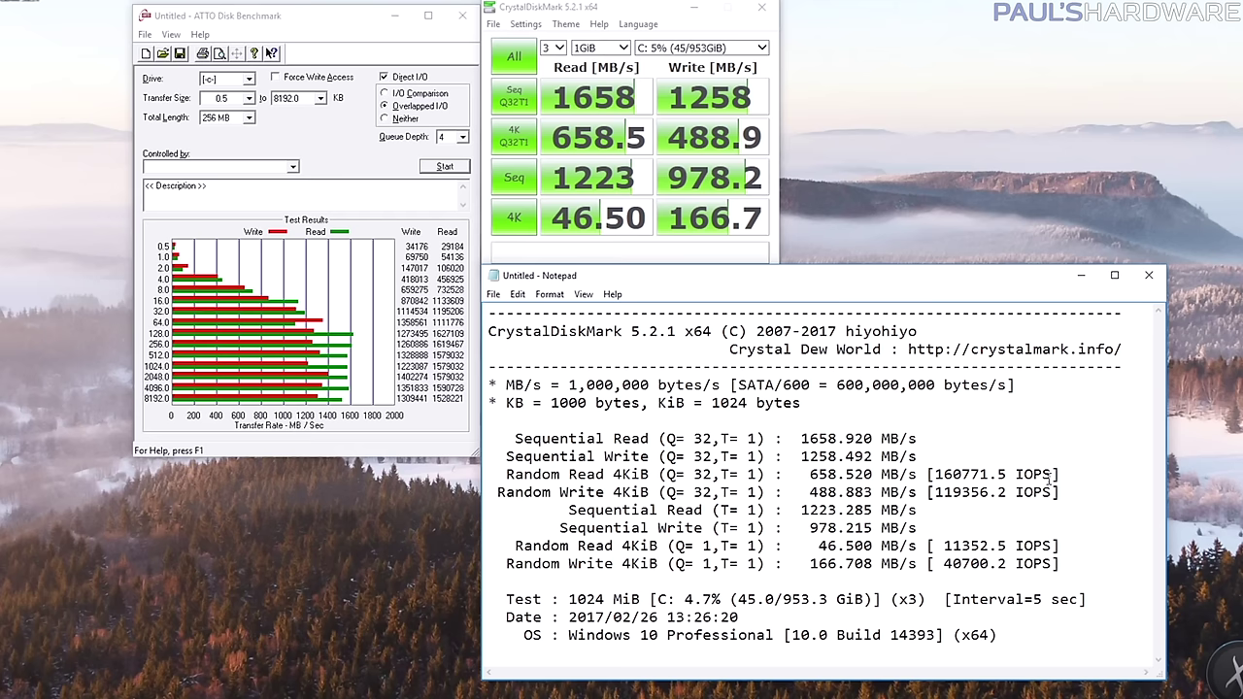
Highlight the Random Read and Random Write IOPS figures, then bring ATTO's results forward.
{"action": "left_click_drag", "start_coordinate": [1054, 476], "coordinate": [933, 475]}
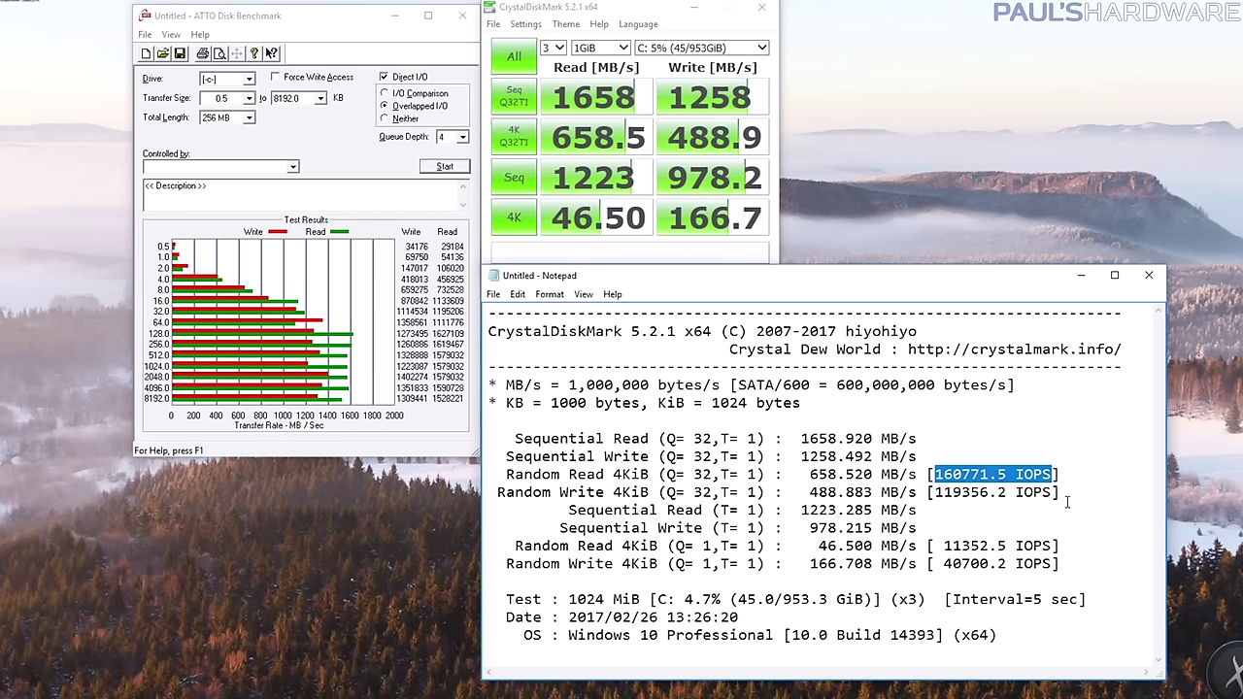
{"action": "left_click_drag", "start_coordinate": [1054, 491], "coordinate": [955, 482]}
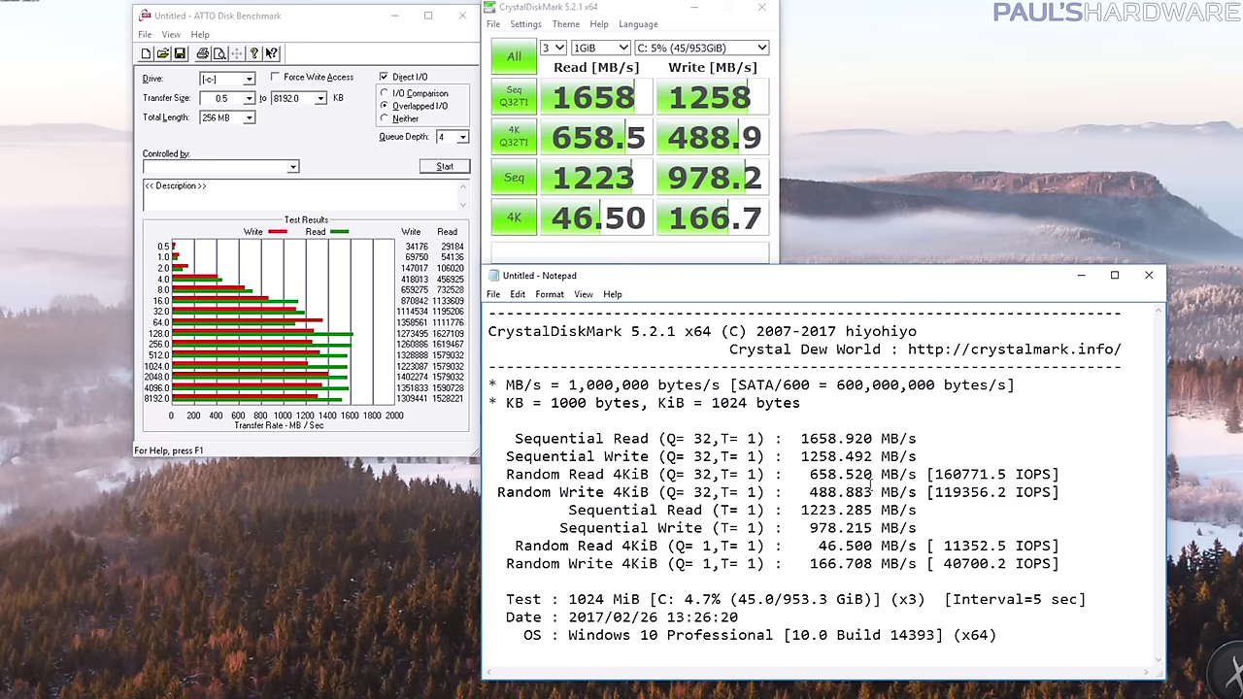
{"action": "left_click_drag", "start_coordinate": [299, 25], "coordinate": [293, 25]}
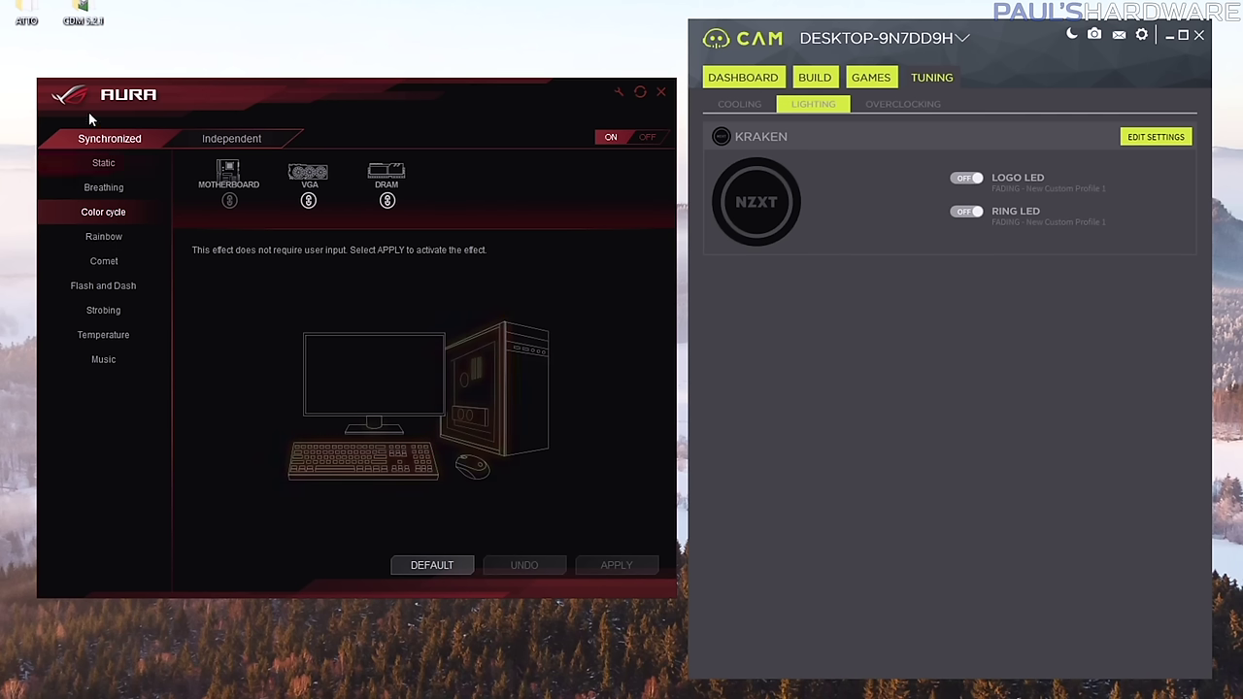
Set Aura's synchronized effect to Static, showing the colour wheel and lit devices.
{"action": "left_click", "coordinate": [104, 164]}
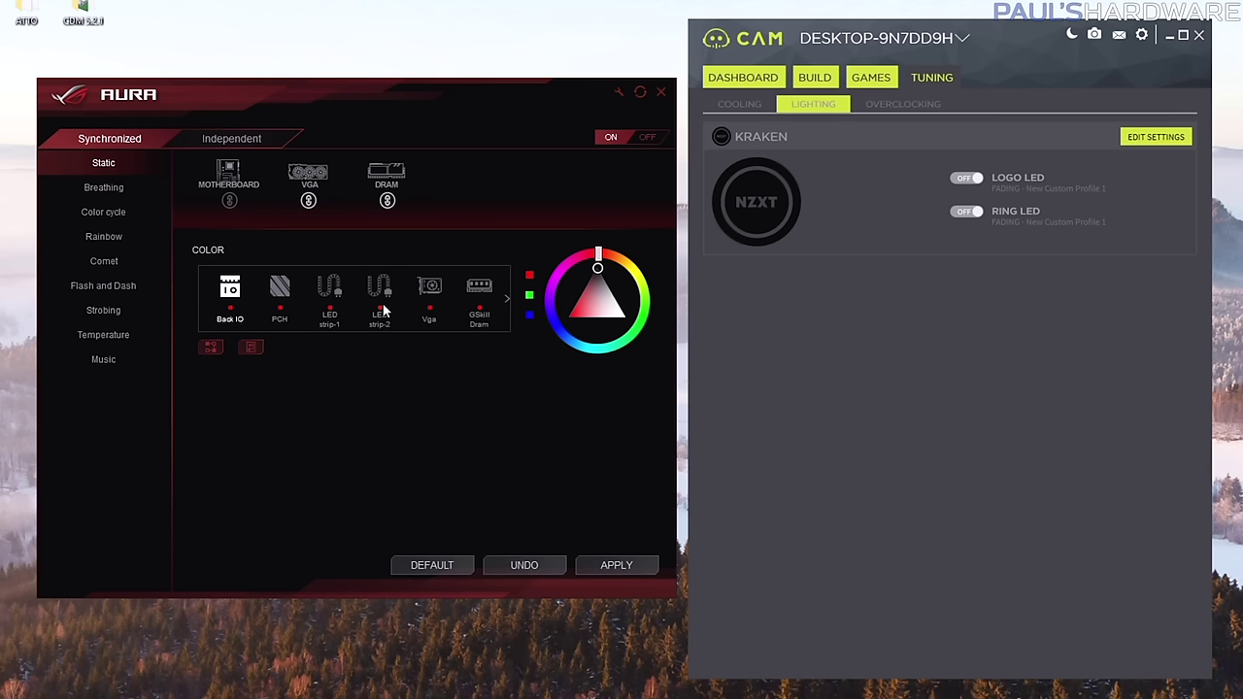
Page through the lit devices to the GSkill memory and back, then choose Breathing.
{"action": "left_click", "coordinate": [506, 296]}
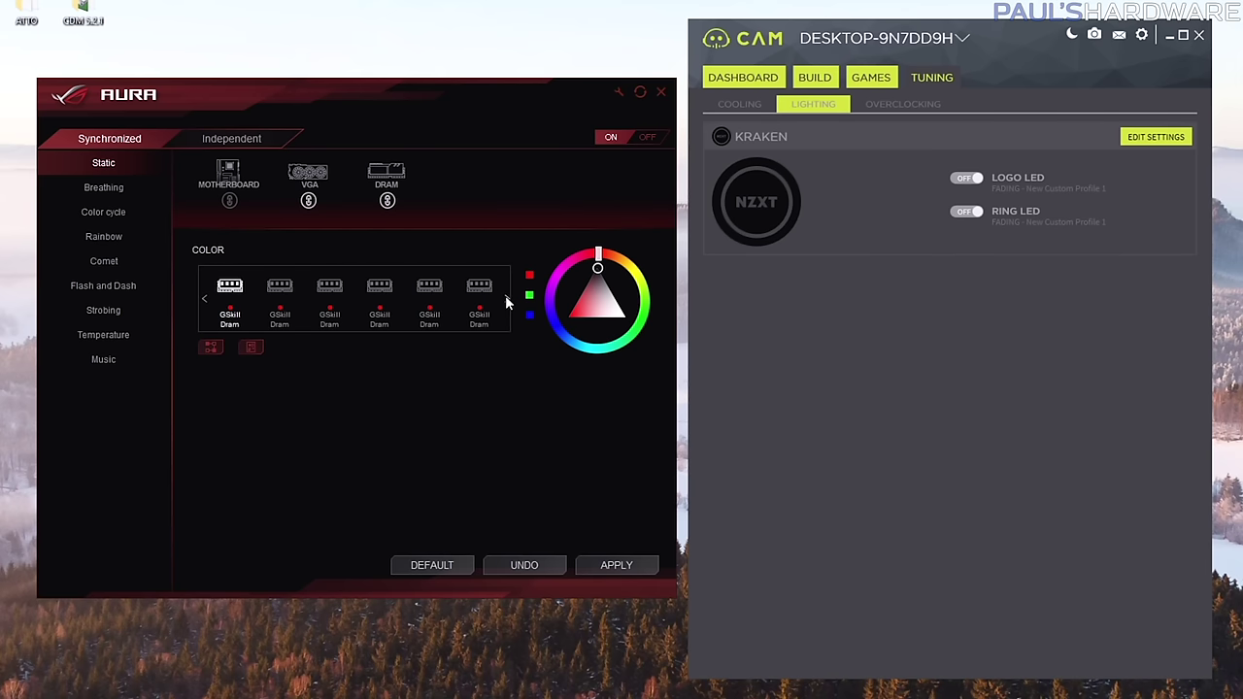
{"action": "left_click", "coordinate": [509, 296]}
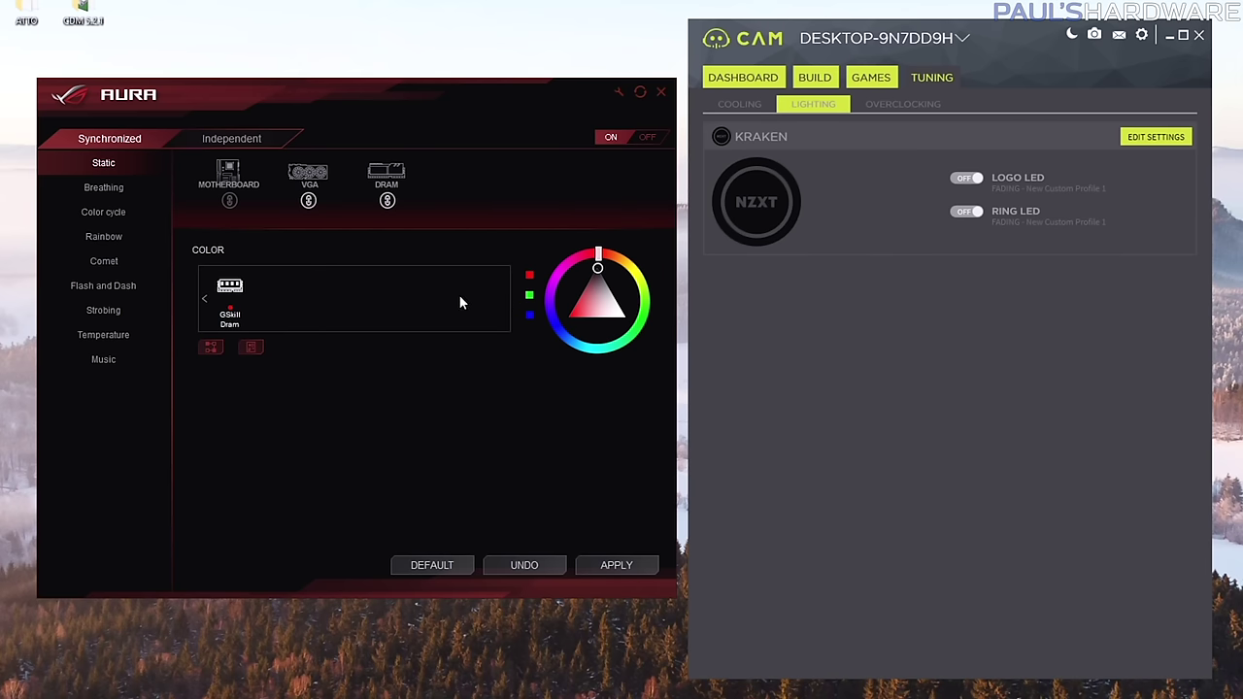
{"action": "left_click", "coordinate": [204, 300]}
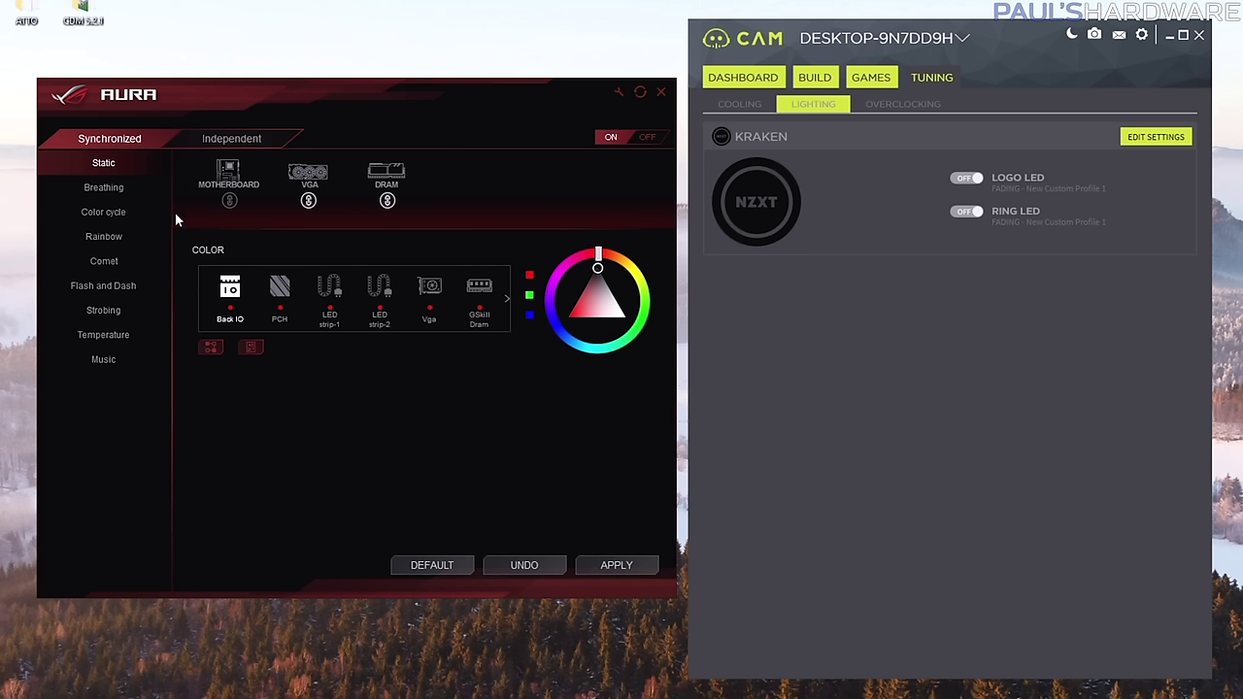
{"action": "left_click", "coordinate": [109, 188]}
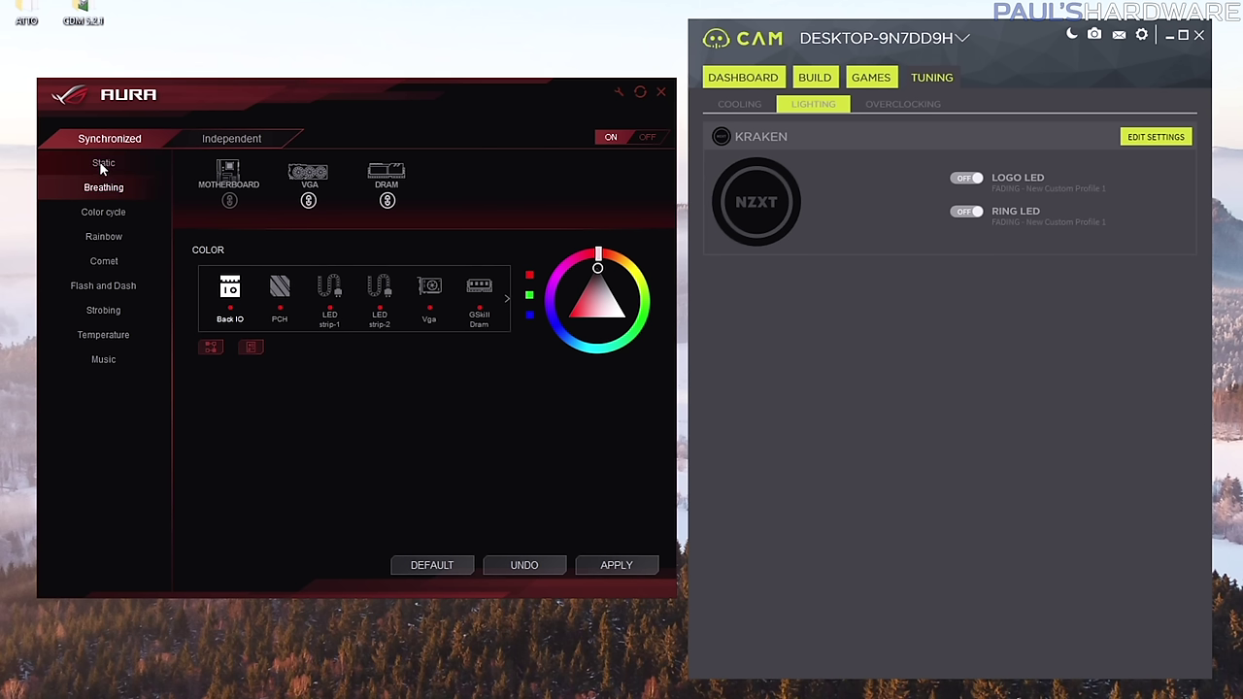
{"action": "left_click", "coordinate": [246, 352]}
Apply Color cycle, then apply Rainbow with sequence Mainboard 1, GSkillDram 2, Vga 3.
{"action": "left_click", "coordinate": [102, 211]}
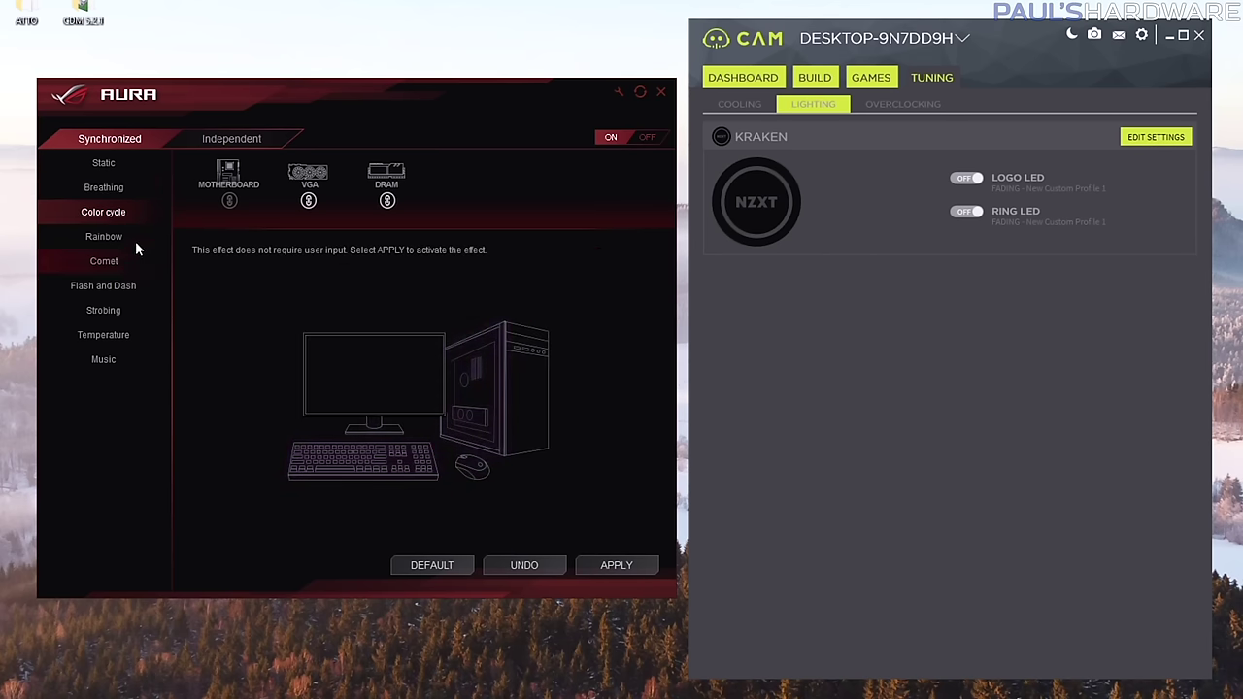
{"action": "left_click", "coordinate": [602, 568]}
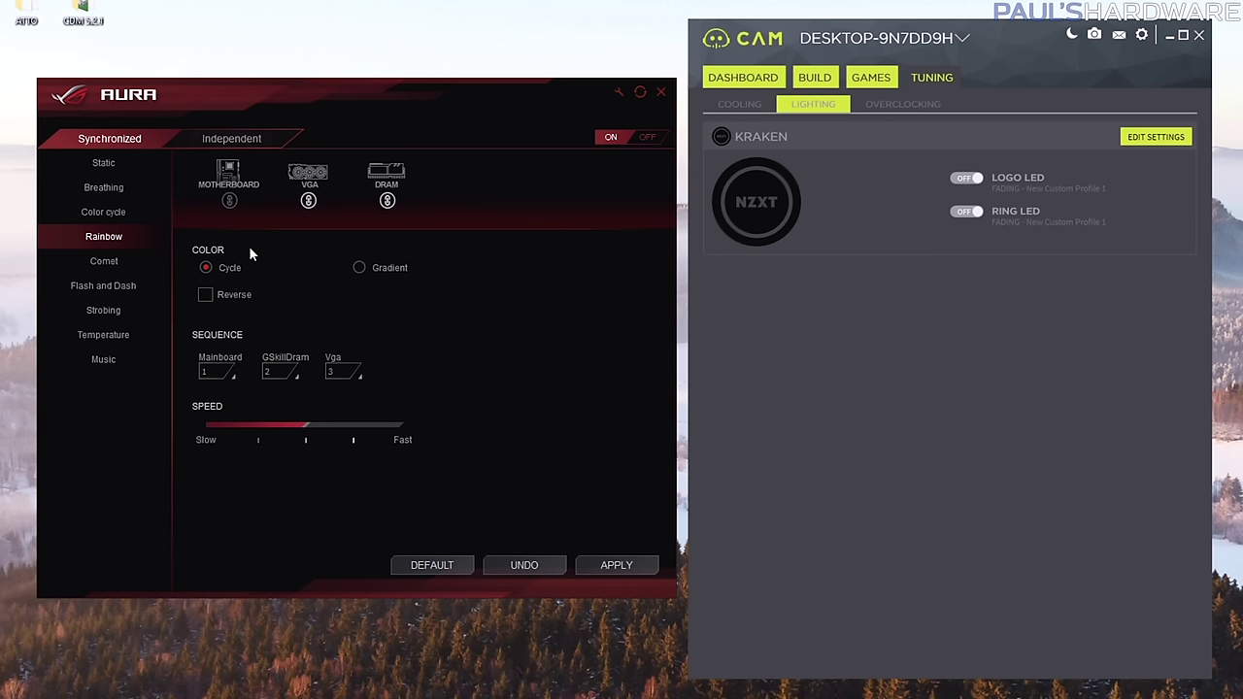
{"action": "left_click", "coordinate": [233, 379]}
{"action": "left_click", "coordinate": [294, 376]}
{"action": "left_click", "coordinate": [358, 376]}
{"action": "left_click", "coordinate": [382, 376]}
{"action": "left_click", "coordinate": [609, 565]}
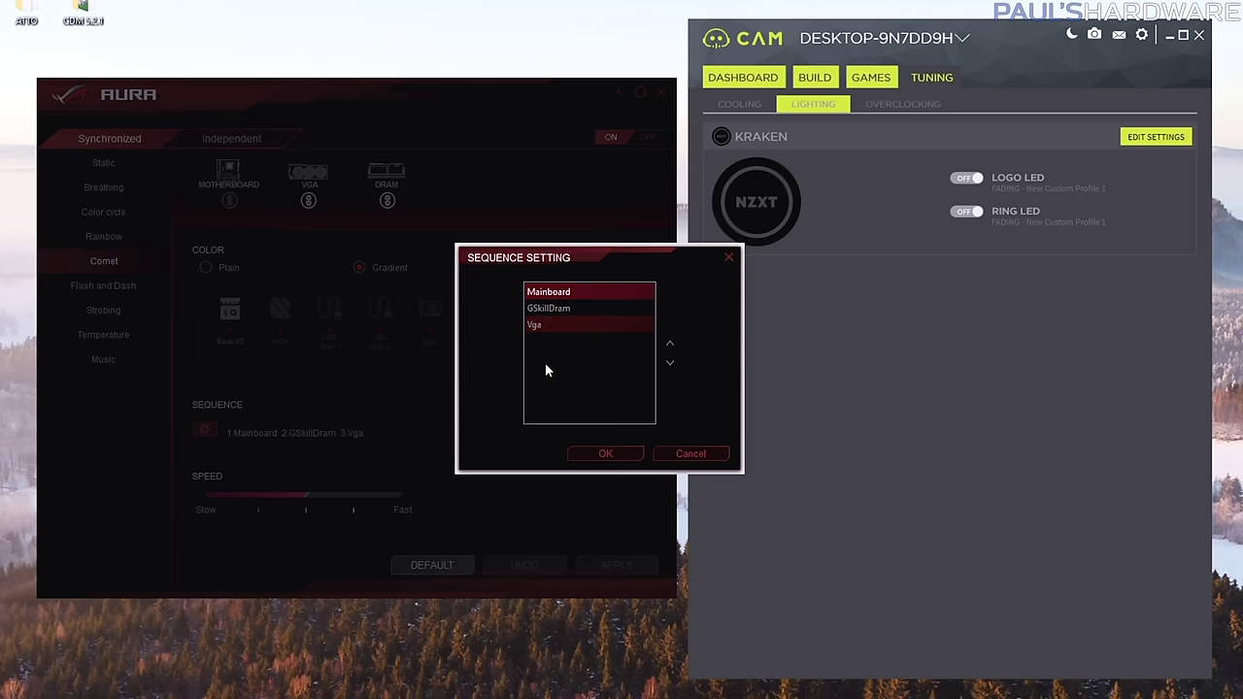
Cancel the sequence settings, try Flash and Dash, then switch to Strobing.
{"action": "left_click", "coordinate": [690, 455]}
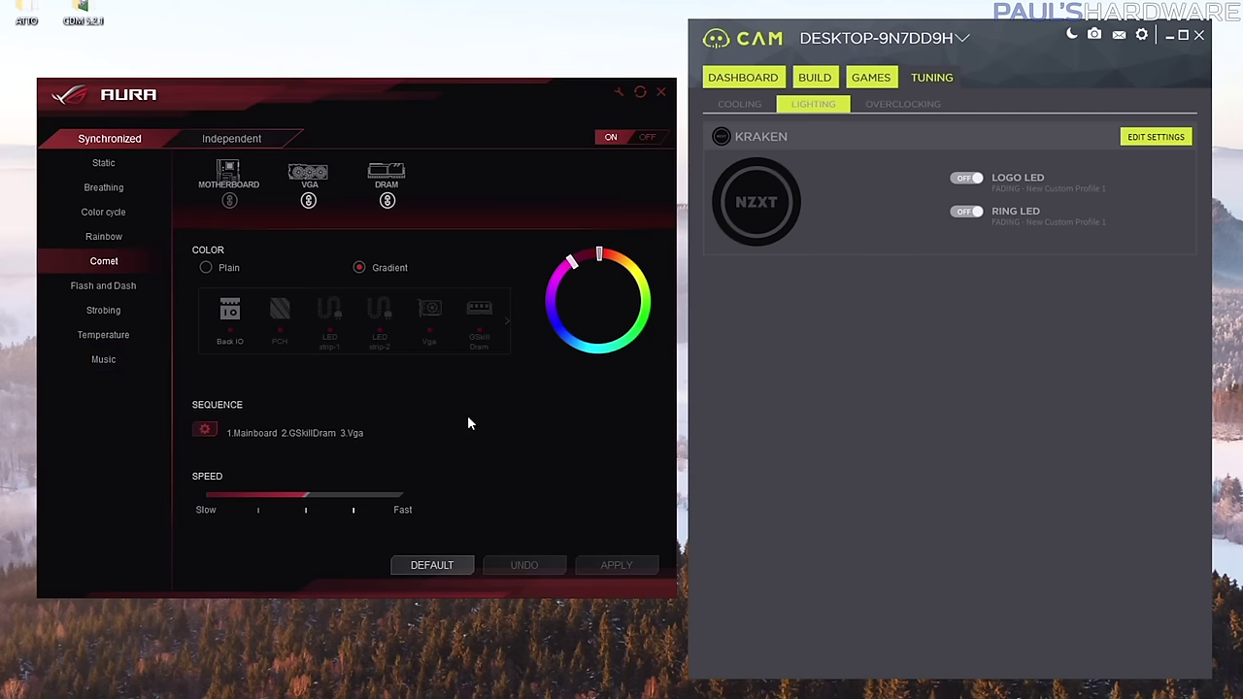
{"action": "left_click", "coordinate": [112, 285]}
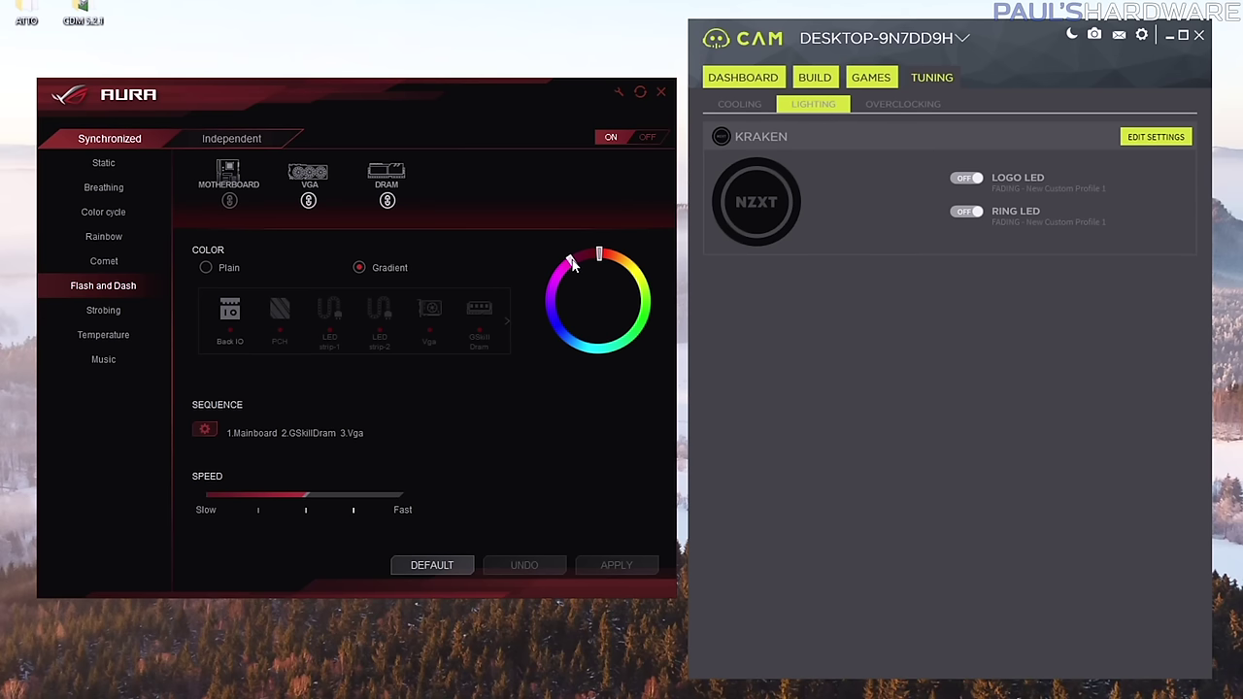
{"action": "left_click", "coordinate": [225, 267]}
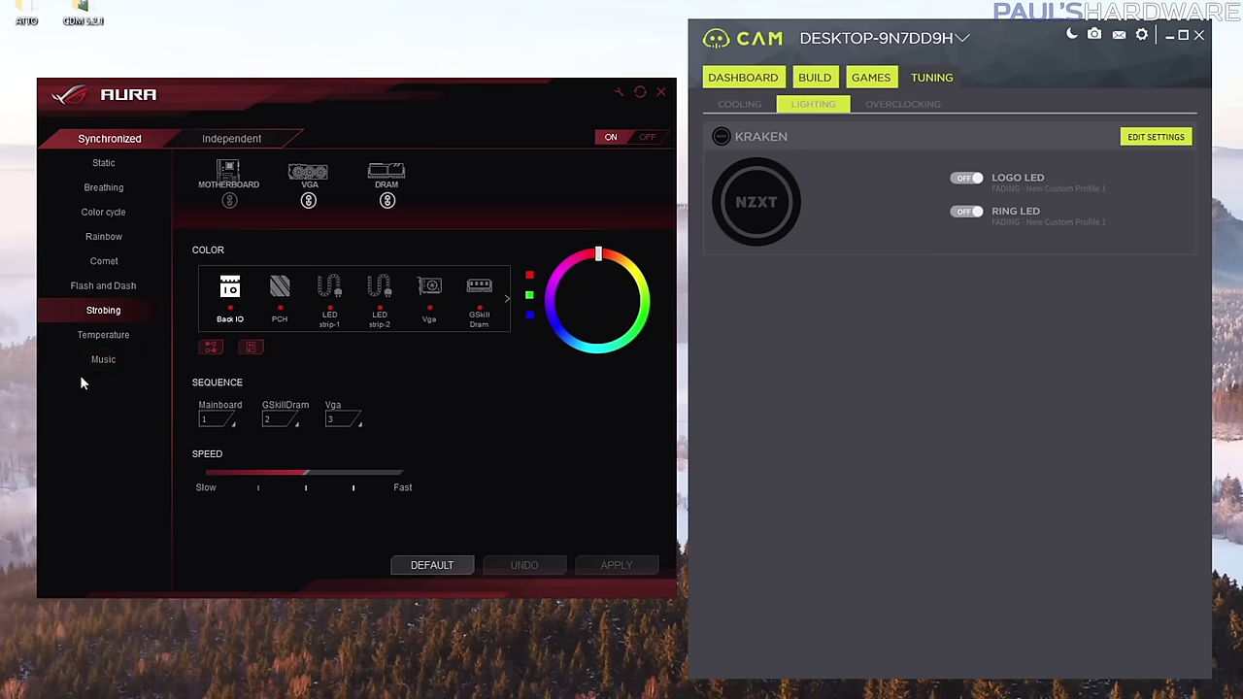
Preview the Temperature effect and Music modes, then return Aura to Color cycle.
{"action": "left_click", "coordinate": [98, 340]}
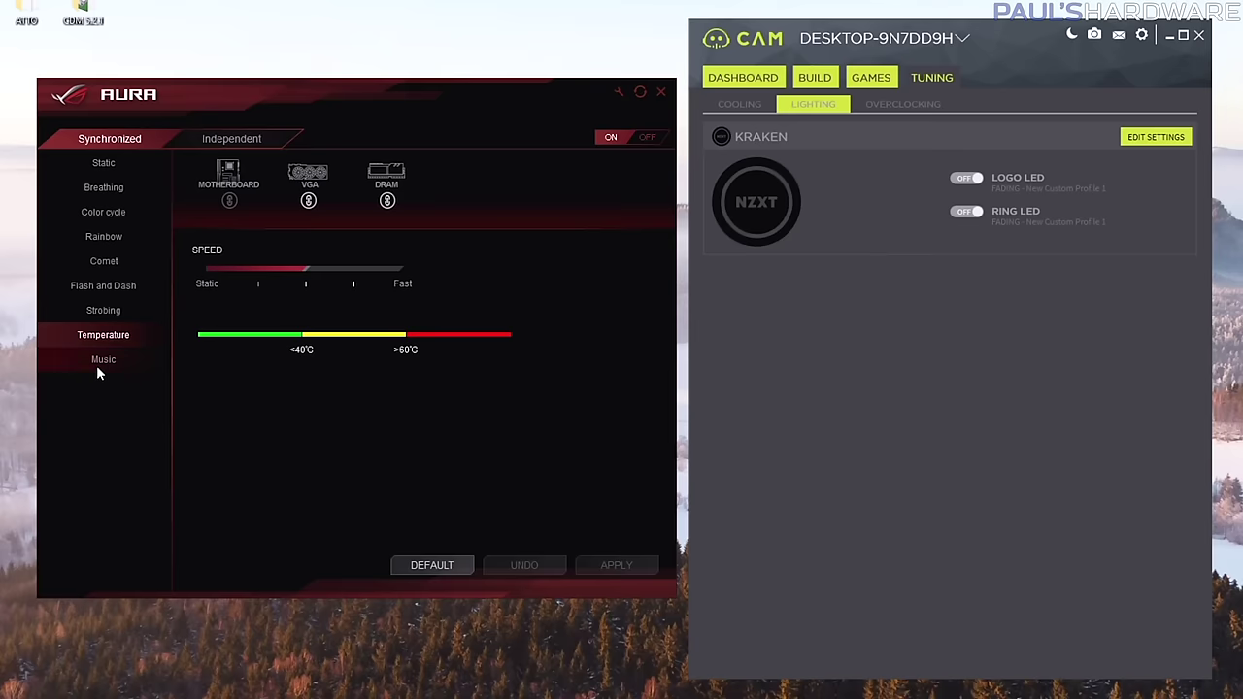
{"action": "left_click", "coordinate": [101, 367]}
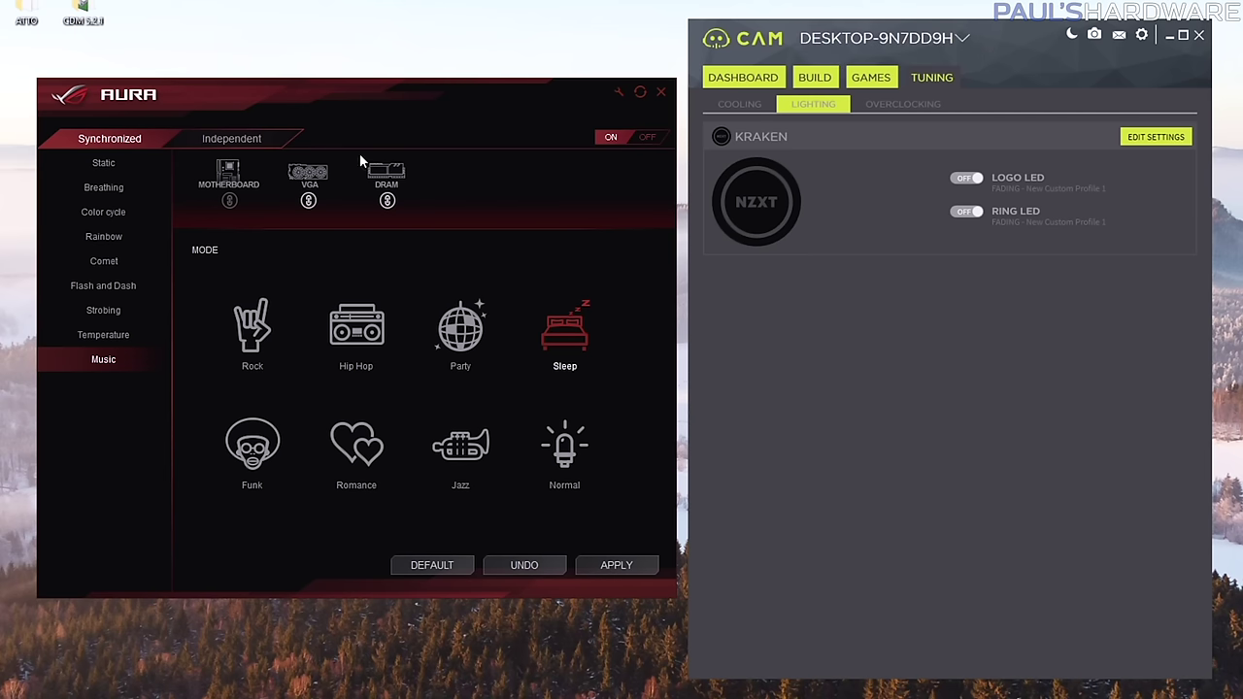
{"action": "left_click", "coordinate": [110, 210]}
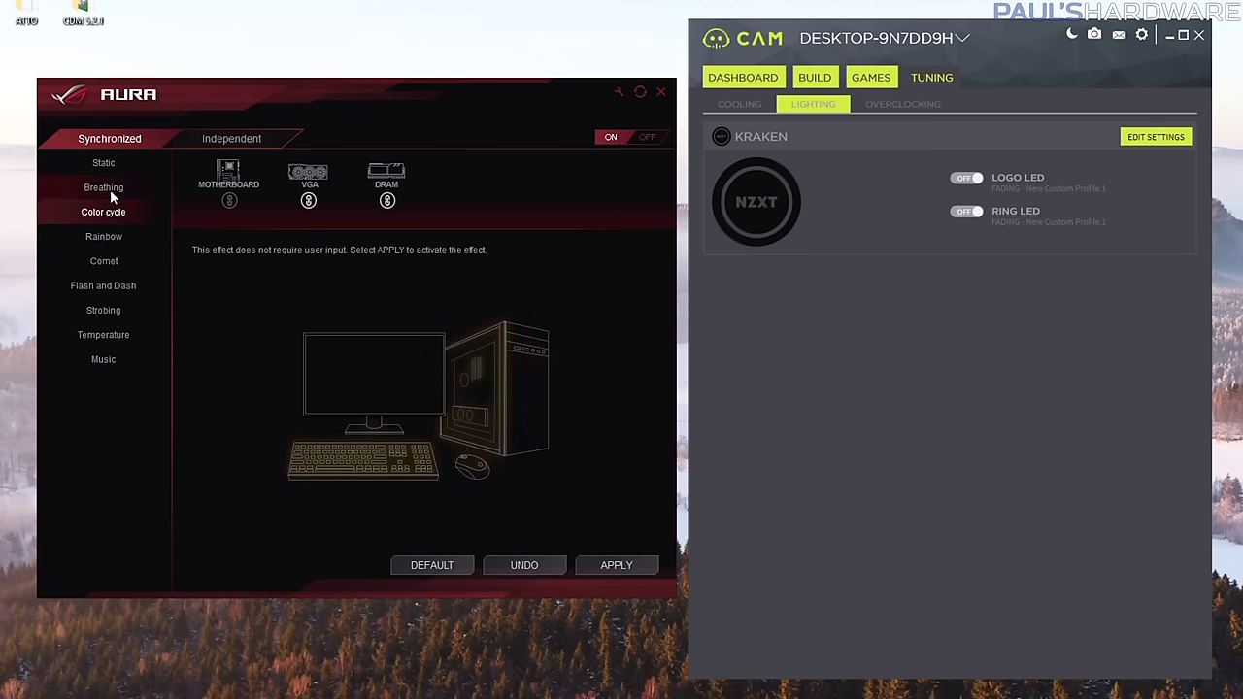
Preview Rainbow, then set Aura's synchronized lighting to Static.
{"action": "left_click", "coordinate": [110, 236]}
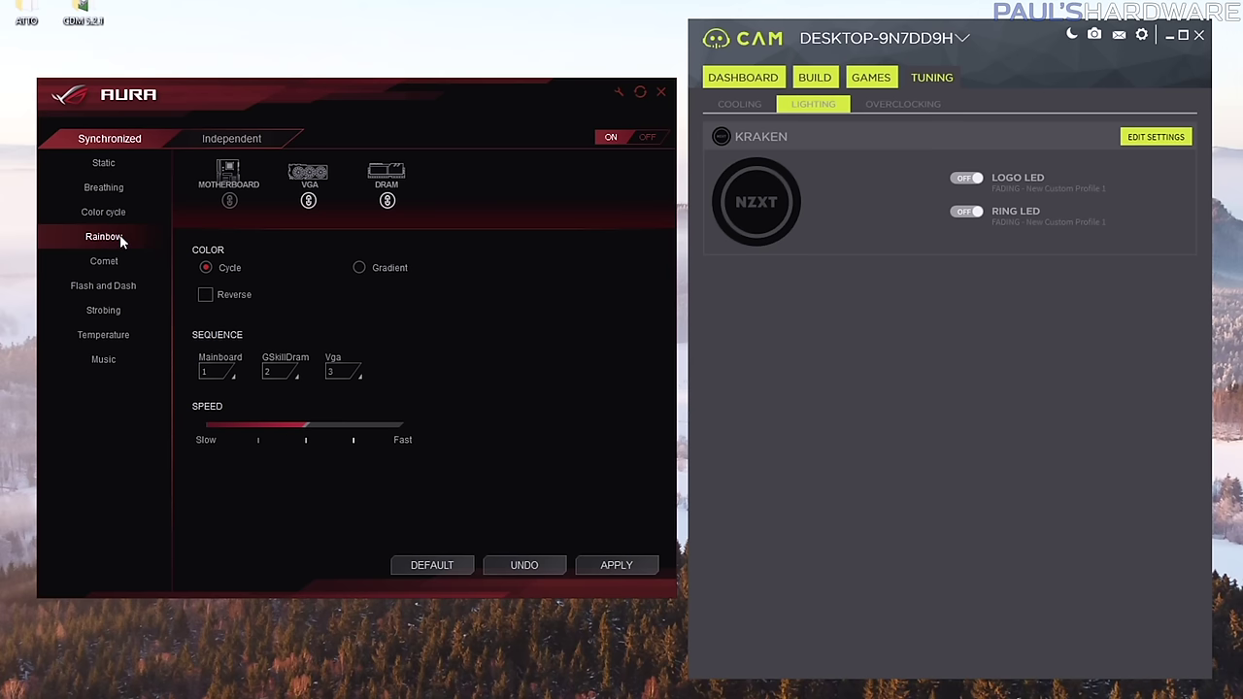
{"action": "left_click", "coordinate": [103, 162]}
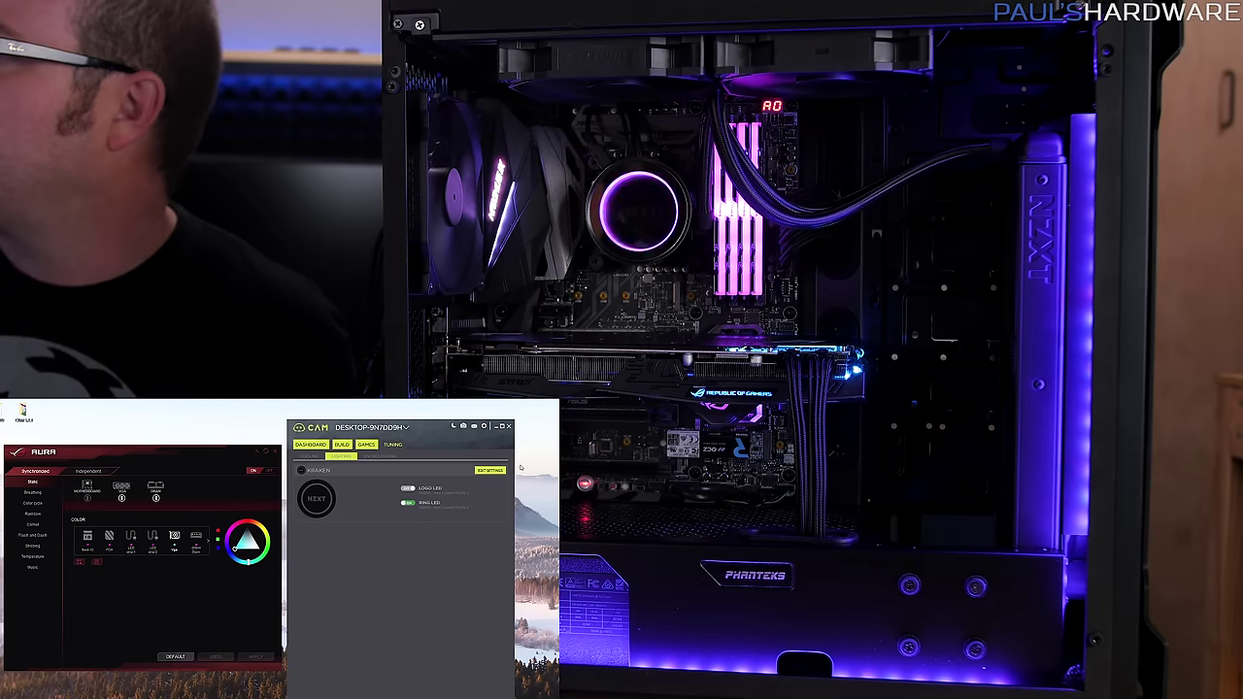
{"action": "left_click", "coordinate": [490, 470]}
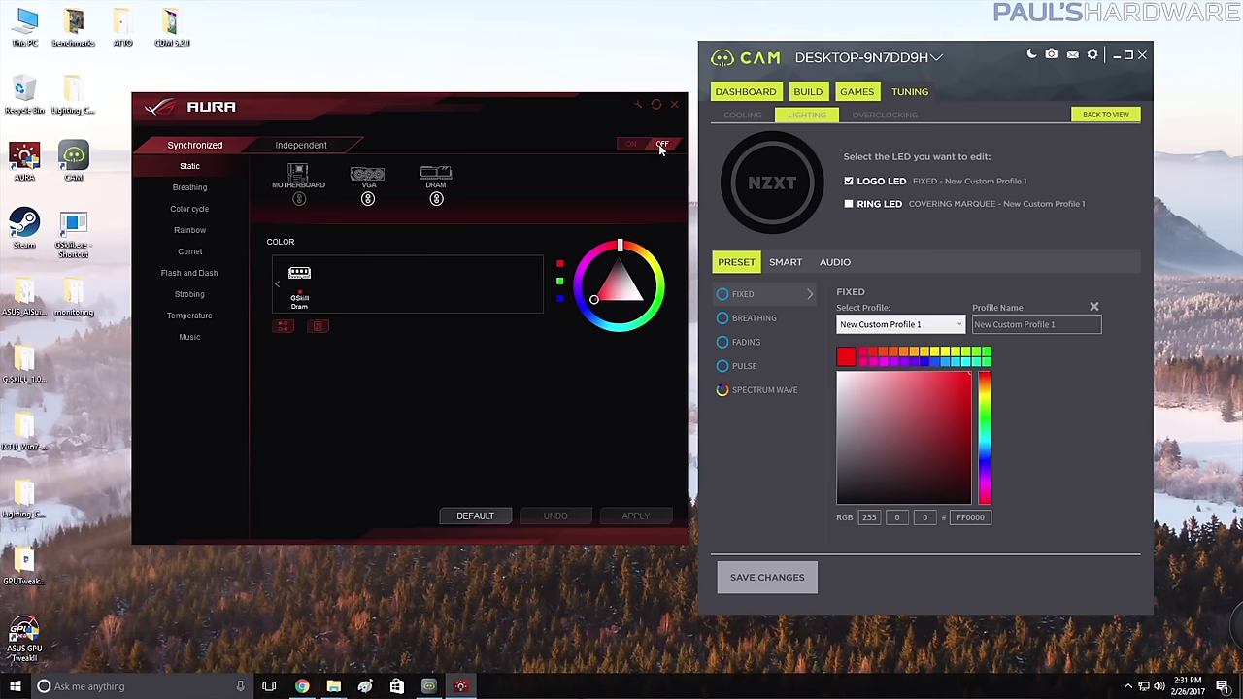
Switch Aura's lighting OFF and return CAM to the Kraken LED overview.
{"action": "left_click", "coordinate": [660, 145]}
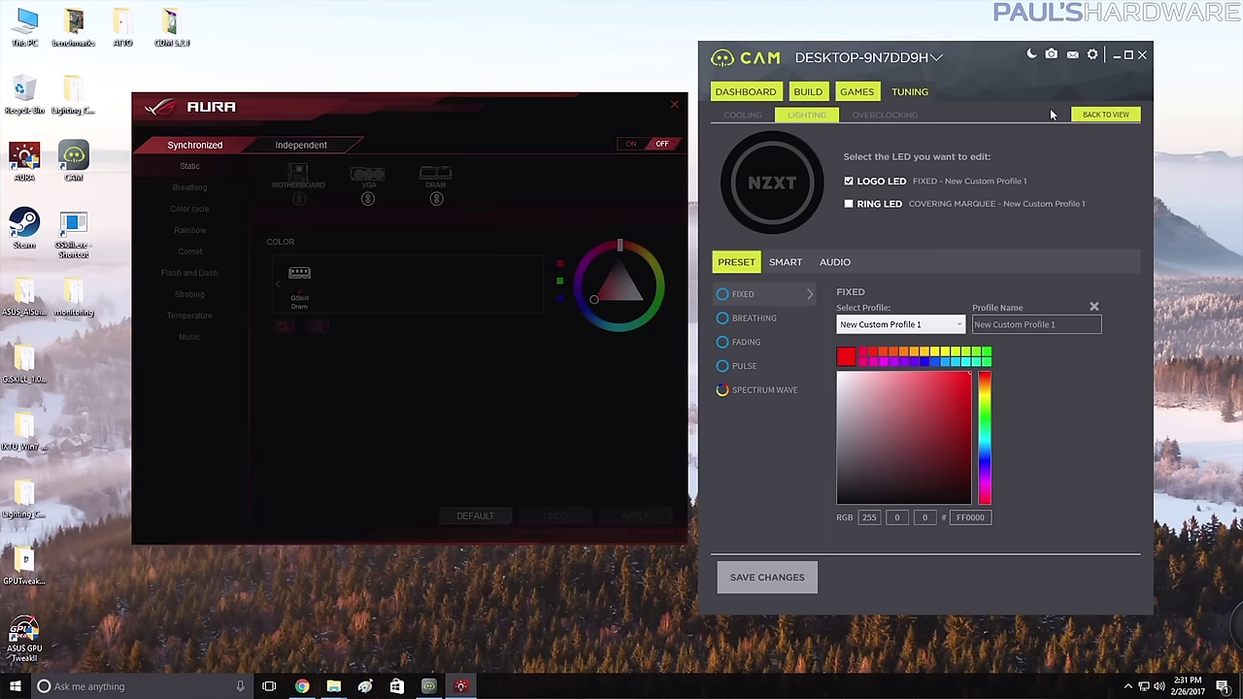
{"action": "left_click", "coordinate": [1107, 116]}
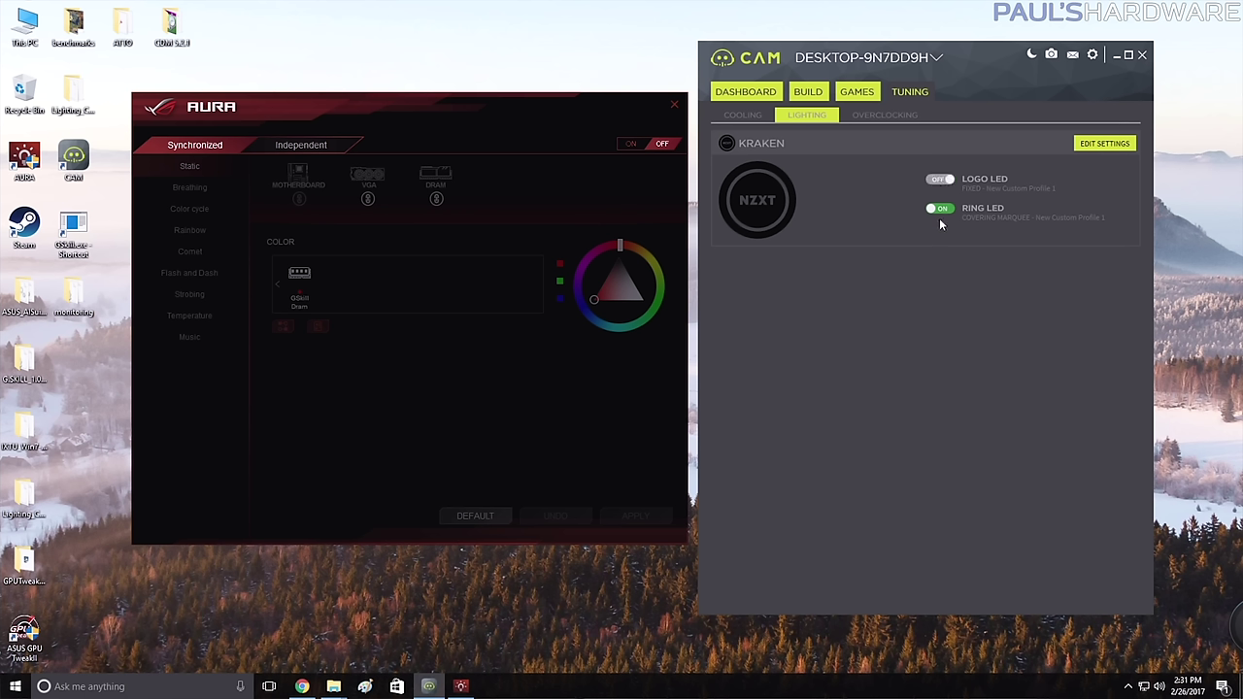